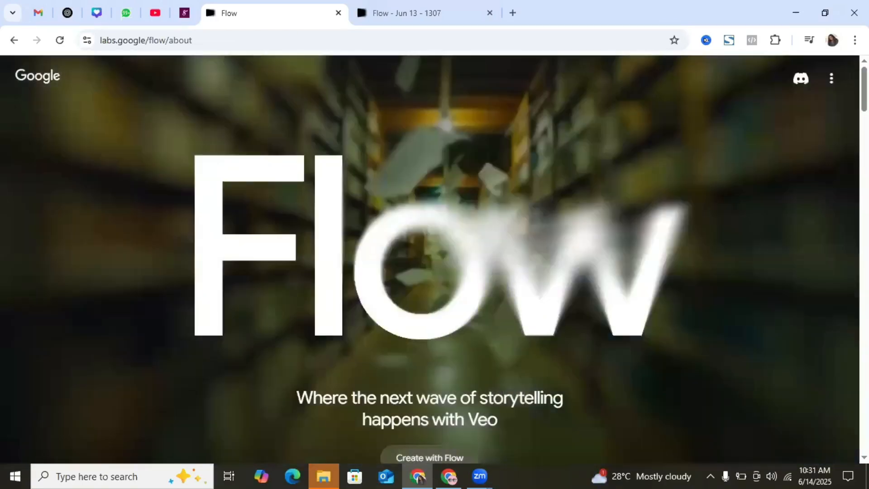
# Enter the Flow workspace from its landing page and create a new project
pyautogui.scroll(-4, 415, 282)
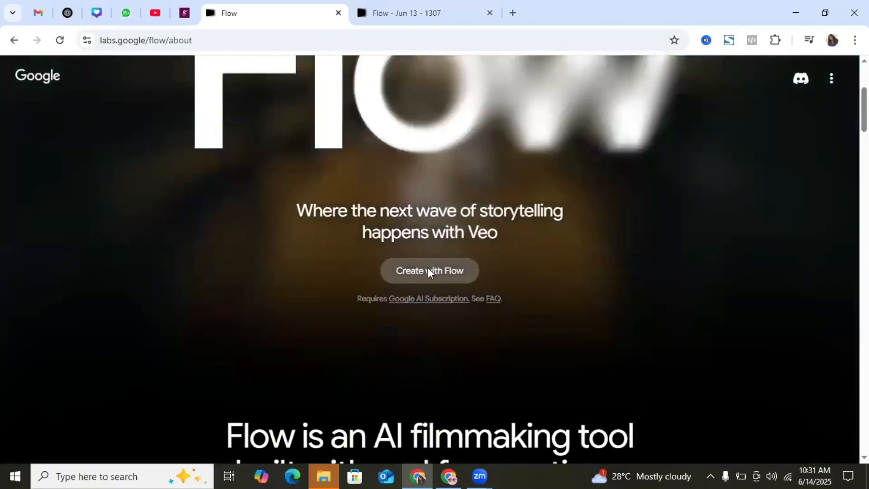
pyautogui.click(429, 272)
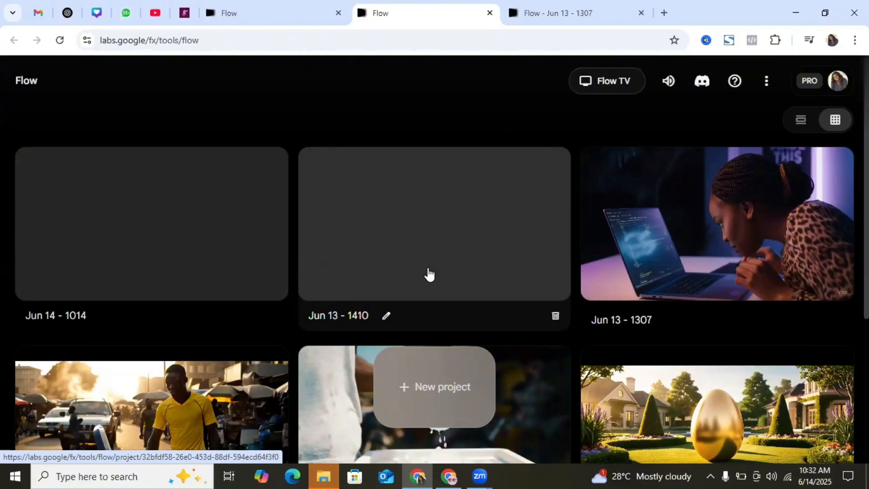
pyautogui.click(414, 385)
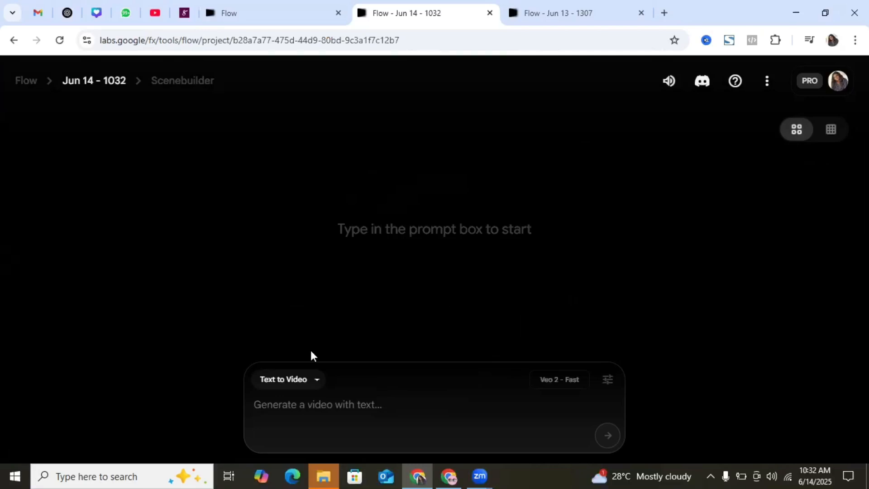
# Configure text-to-video generation for 1 output per prompt with the Veo 3 - Fast (Text to Video) model
pyautogui.click(285, 382)
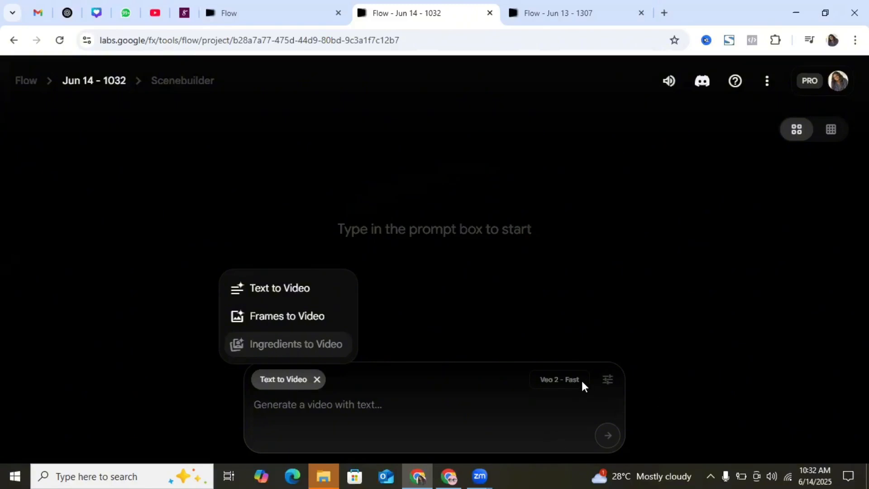
pyautogui.click(608, 382)
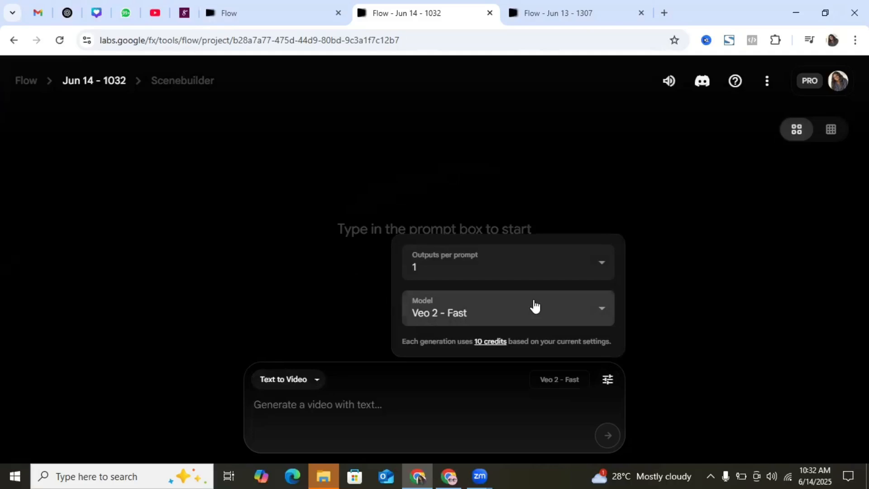
pyautogui.click(513, 267)
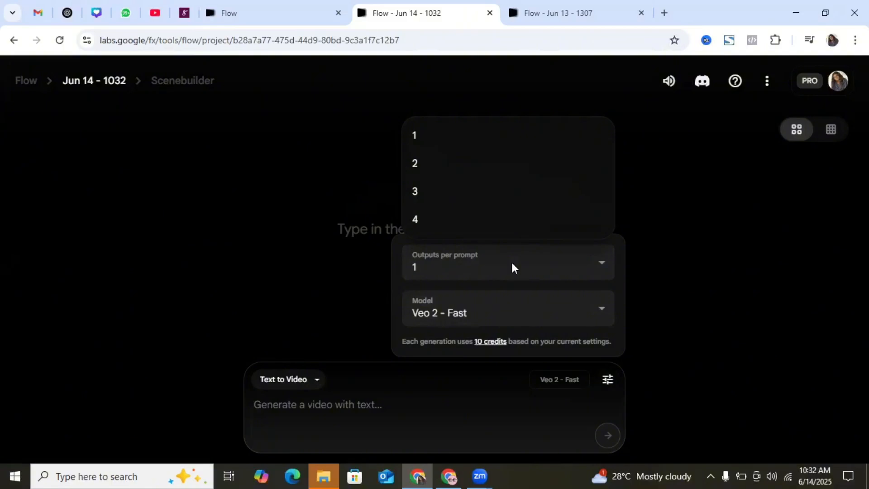
pyautogui.click(459, 137)
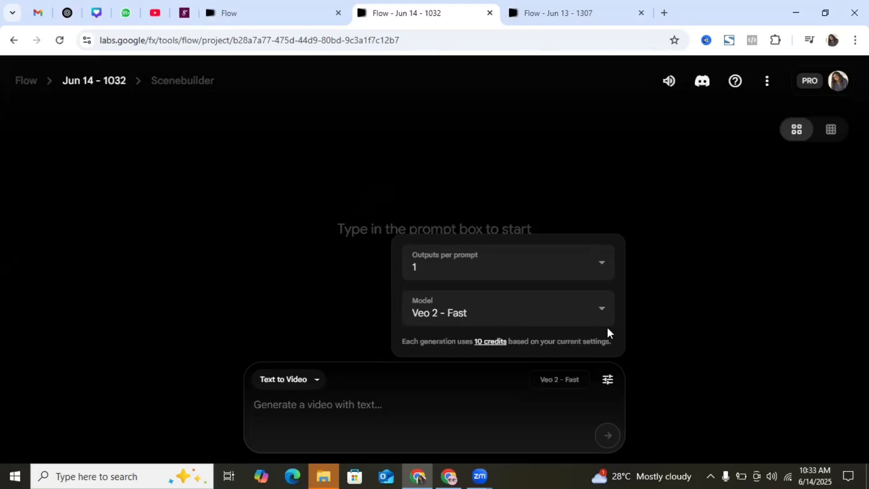
pyautogui.click(593, 312)
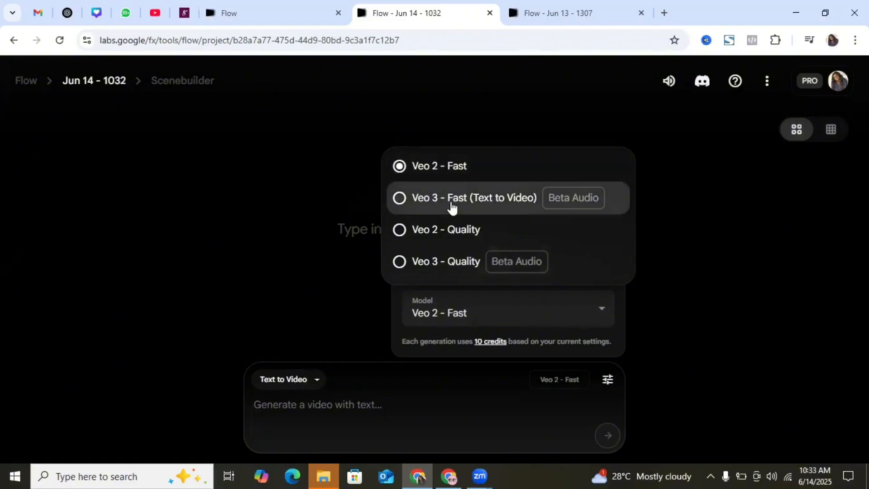
pyautogui.click(491, 200)
pyautogui.click(424, 403)
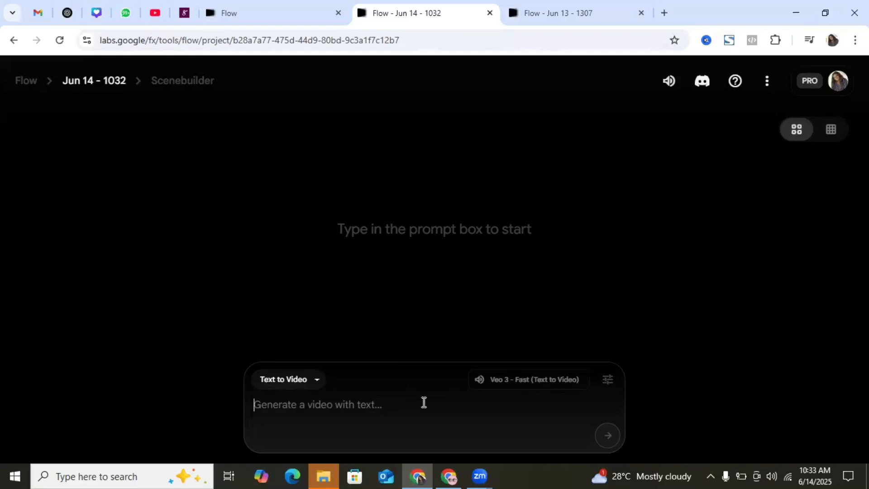
# Switch to ChatGPT and review the Scene 1 prompt of the three-scene Pidgin video script
pyautogui.click(67, 13)
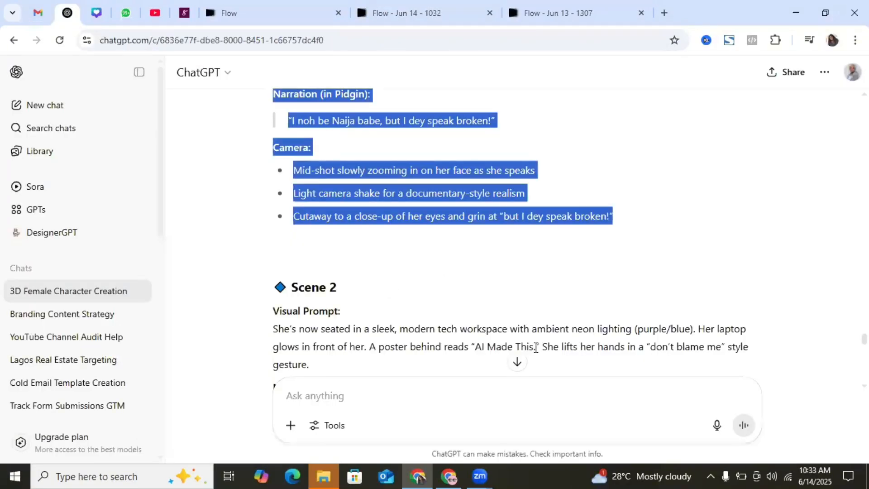
pyautogui.click(510, 288)
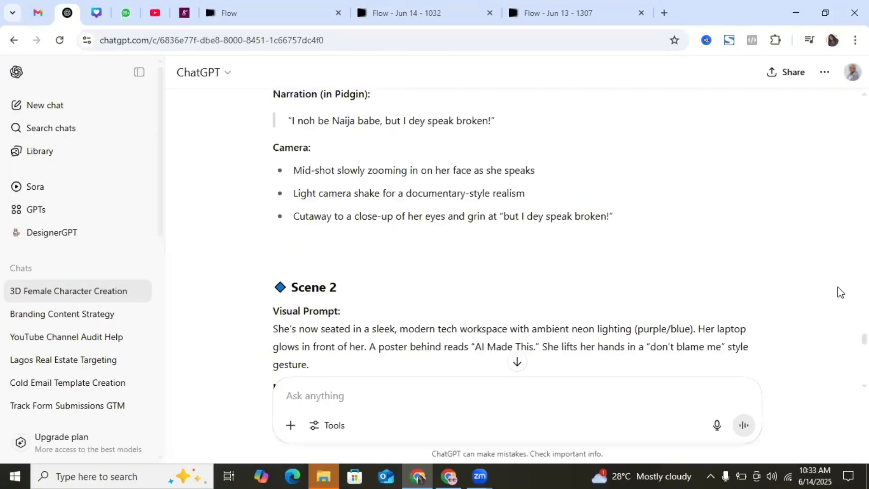
pyautogui.scroll(8, 864, 339)
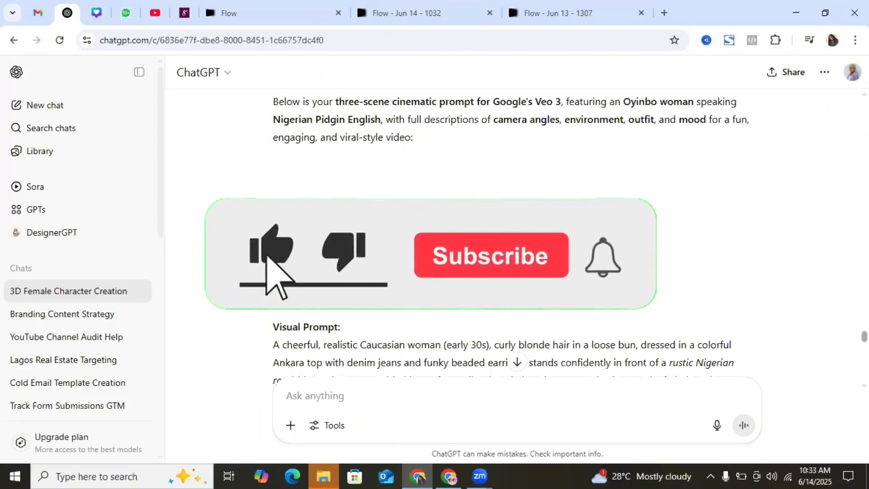
pyautogui.scroll(-2, 510, 235)
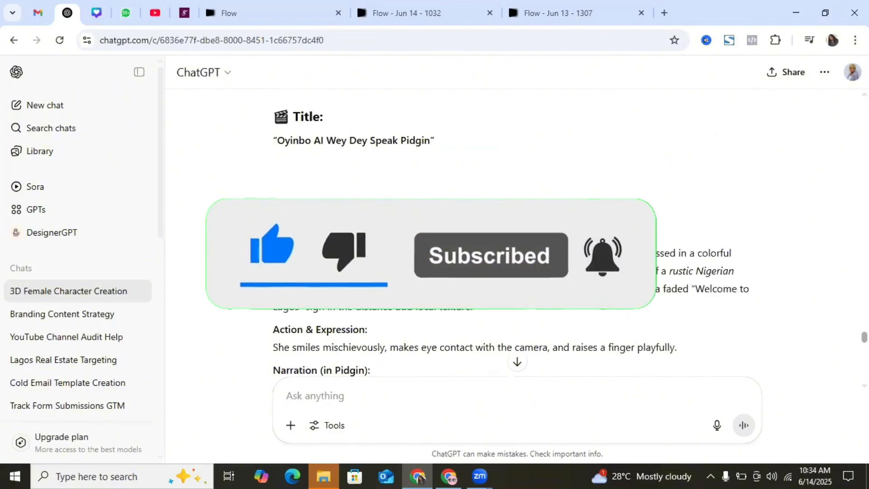
pyautogui.scroll(-2, 511, 236)
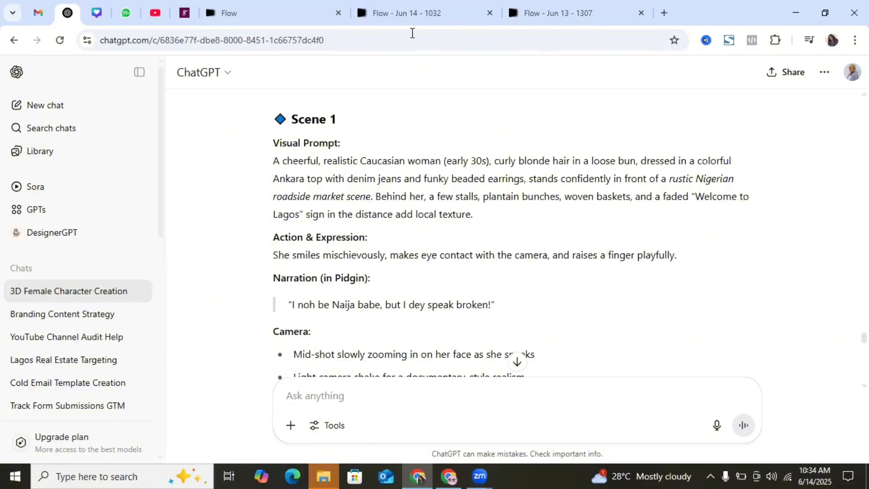
# In the Jun 13 - 1307 Flow project, expand the full prompt of the close-up market clip and preview the video
pyautogui.click(531, 20)
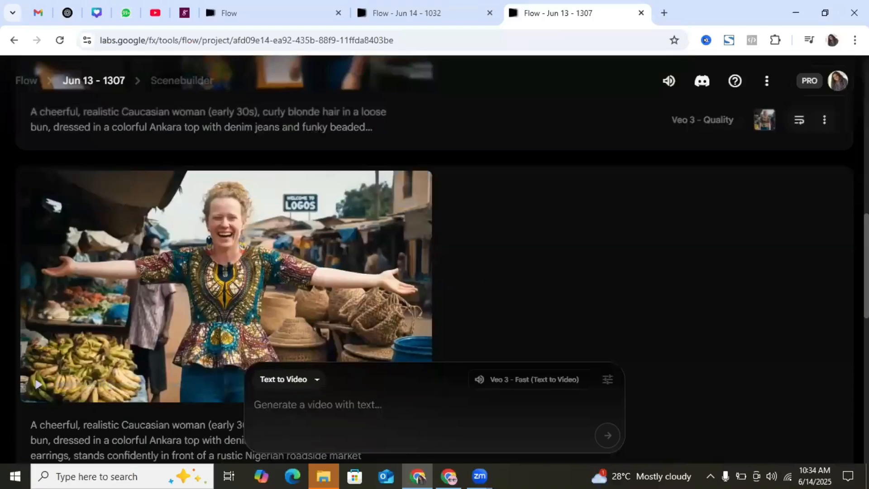
pyautogui.scroll(-10, 435, 259)
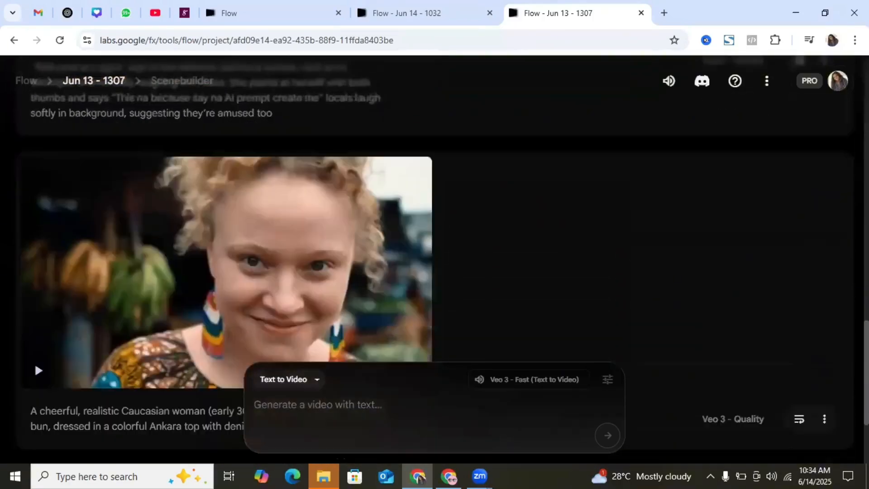
pyautogui.scroll(-1, 434, 244)
pyautogui.click(302, 347)
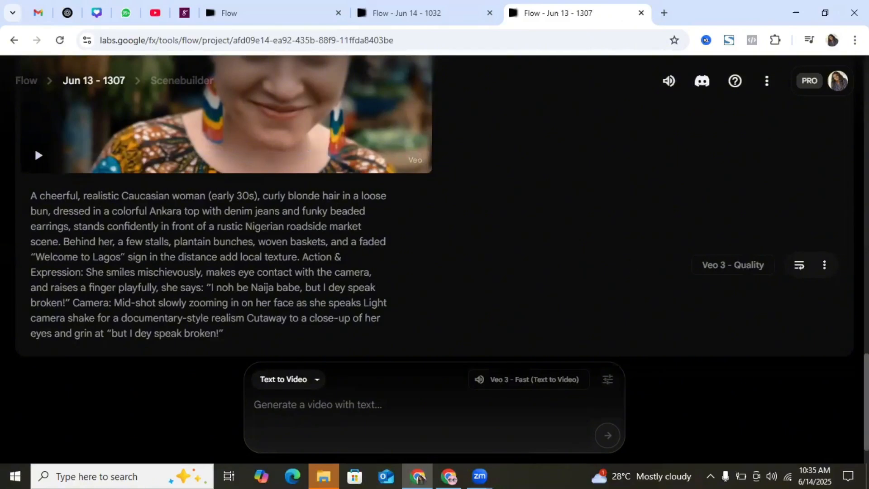
pyautogui.scroll(2, 525, 292)
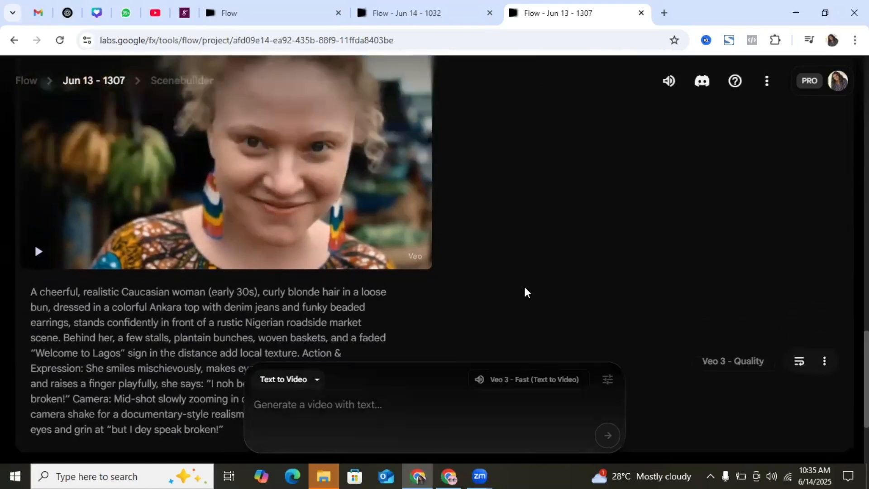
pyautogui.click(38, 254)
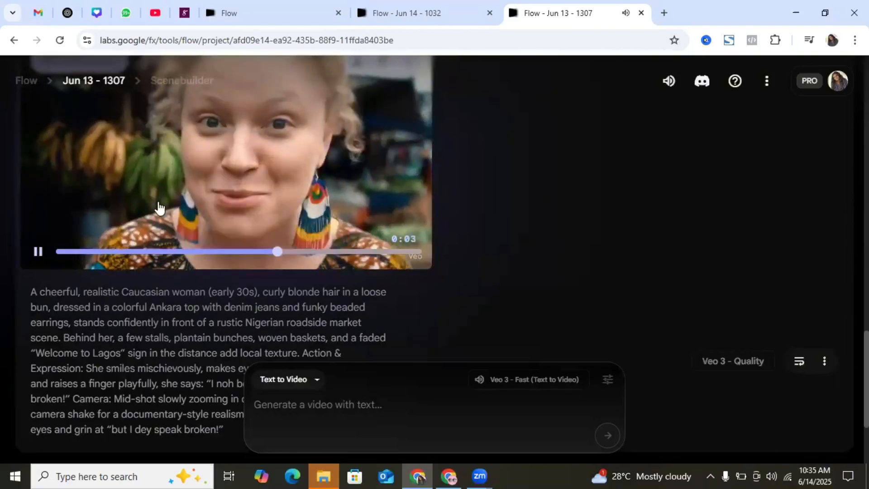
pyautogui.click(38, 253)
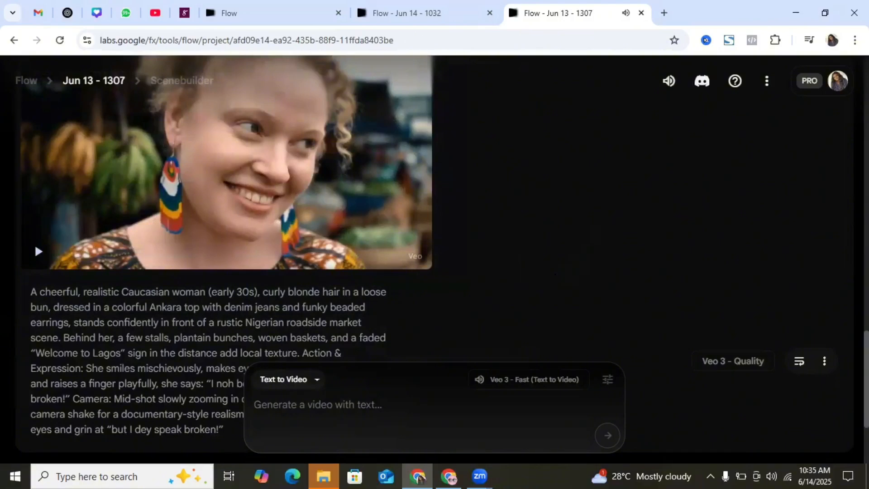
# Examine the prompt of the outstretched-arms market clip, highlighting the character and setting description through "add local texture"
pyautogui.scroll(5, 34, 396)
pyautogui.scroll(1, 35, 395)
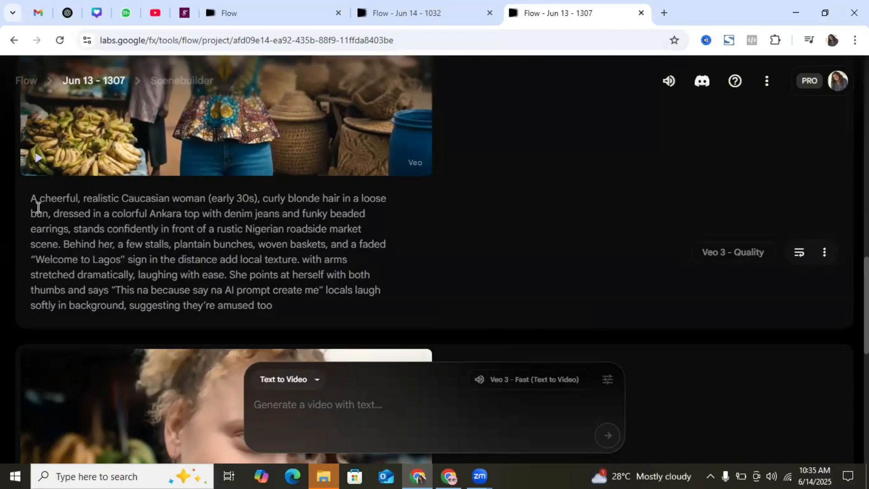
pyautogui.moveTo(34, 198); pyautogui.dragTo(299, 259)
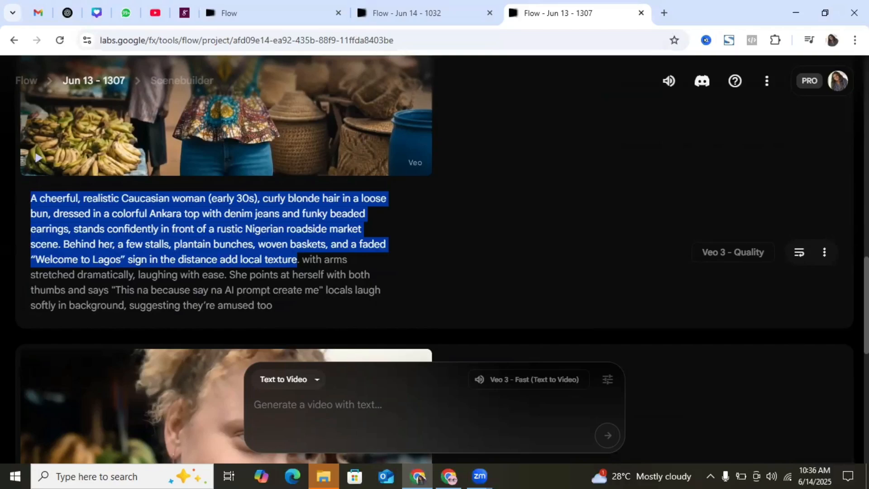
pyautogui.scroll(3, 52, 82)
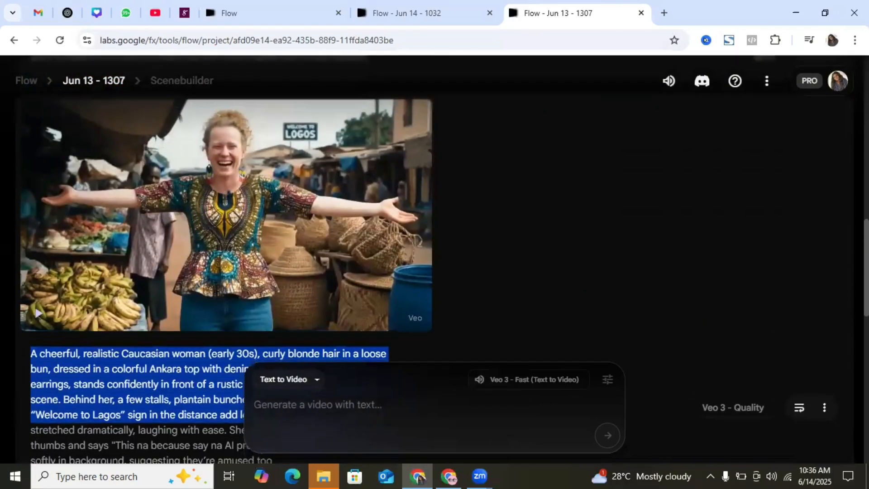
pyautogui.scroll(-1, 52, 82)
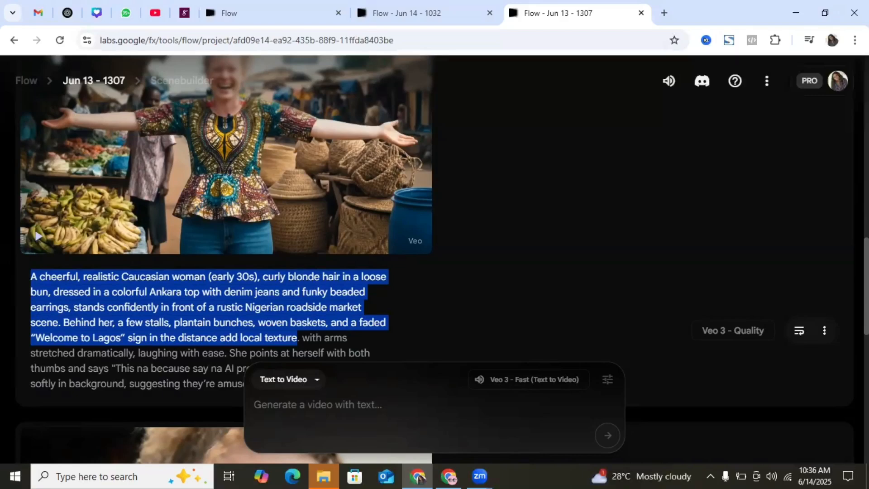
# Expand the full prompt of the clip with the woman at the laptop and preview the video
pyautogui.scroll(5, 435, 258)
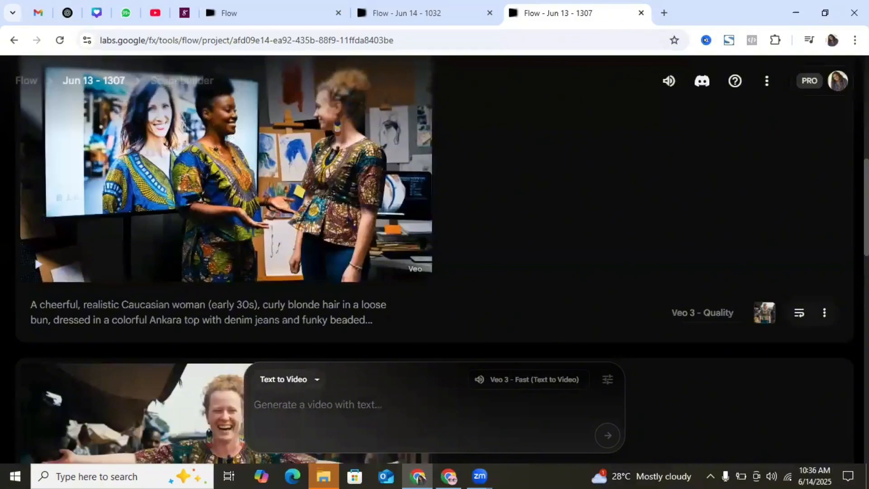
pyautogui.scroll(6, 435, 258)
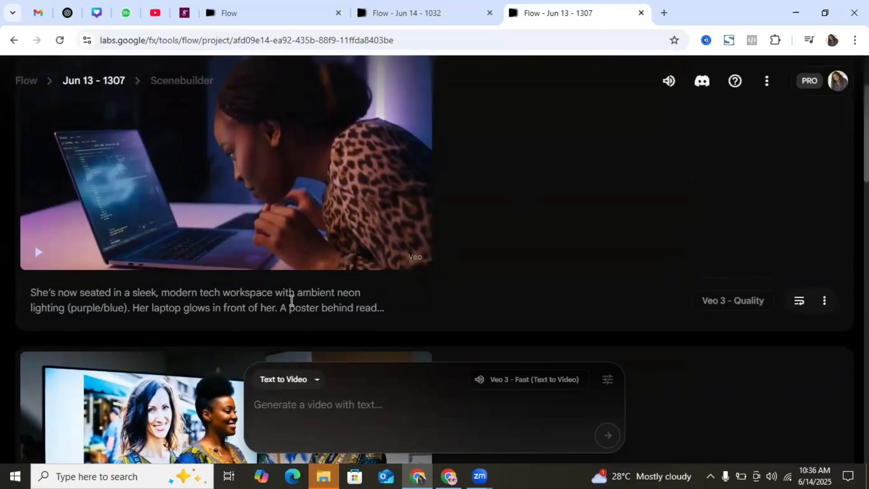
pyautogui.click(32, 292)
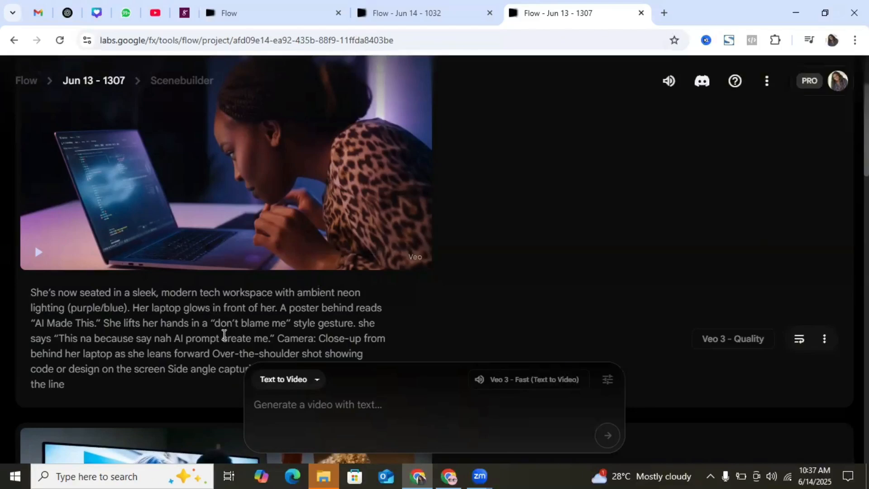
pyautogui.moveTo(328, 254)
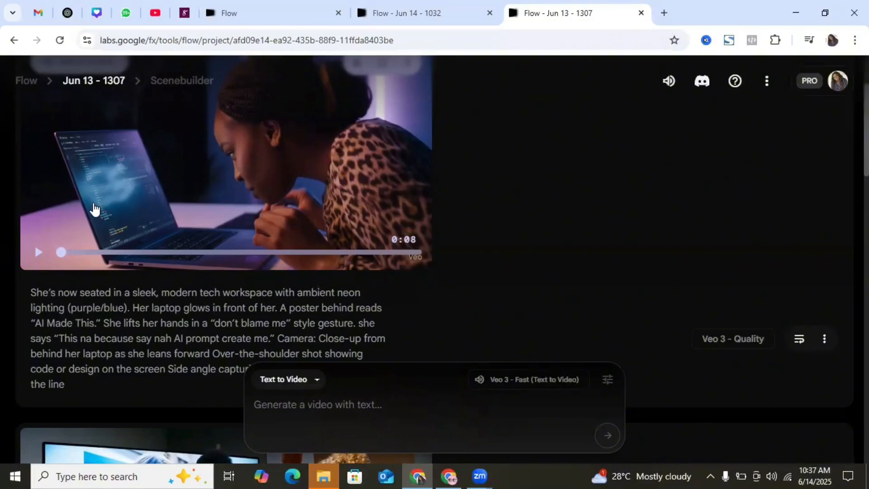
pyautogui.click(39, 255)
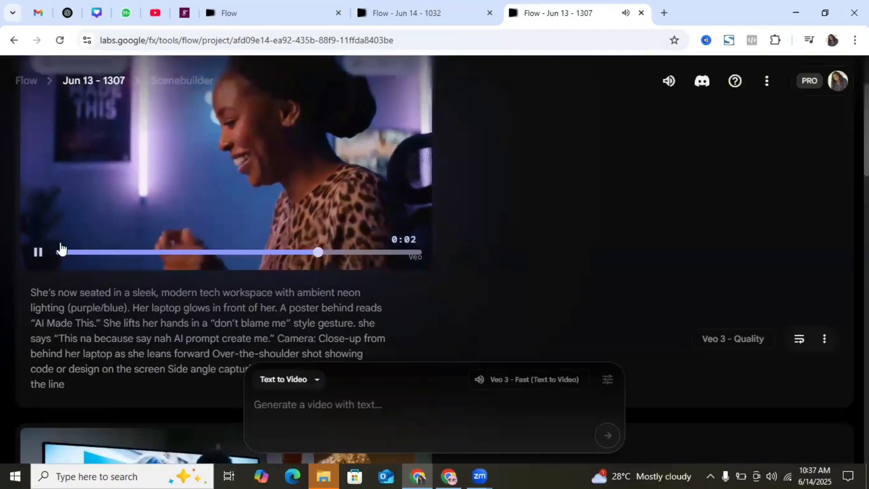
pyautogui.click(38, 252)
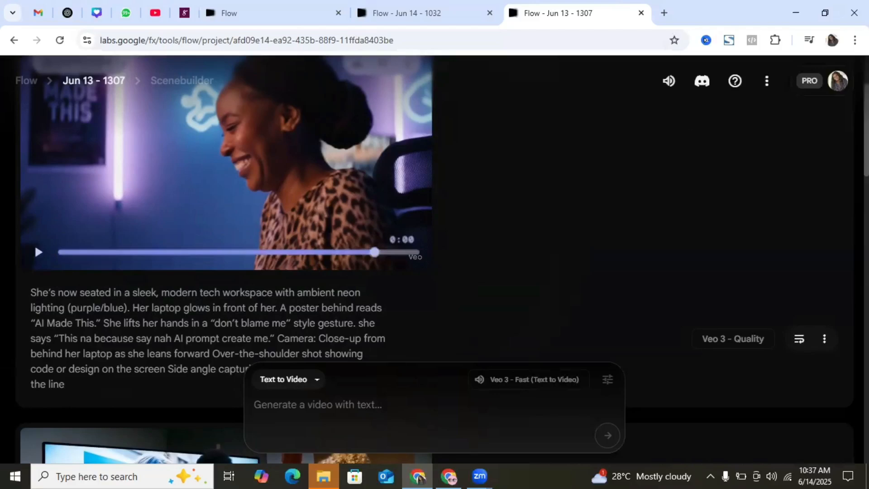
# Add the close-up clip of the blonde woman at the market to the scene
pyautogui.scroll(-15, 588, 227)
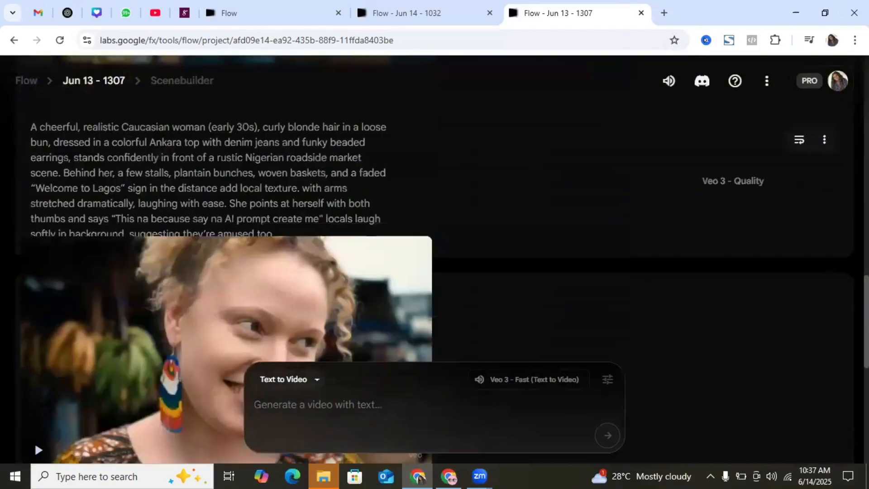
pyautogui.scroll(-2, 435, 226)
pyautogui.scroll(5, 214, 300)
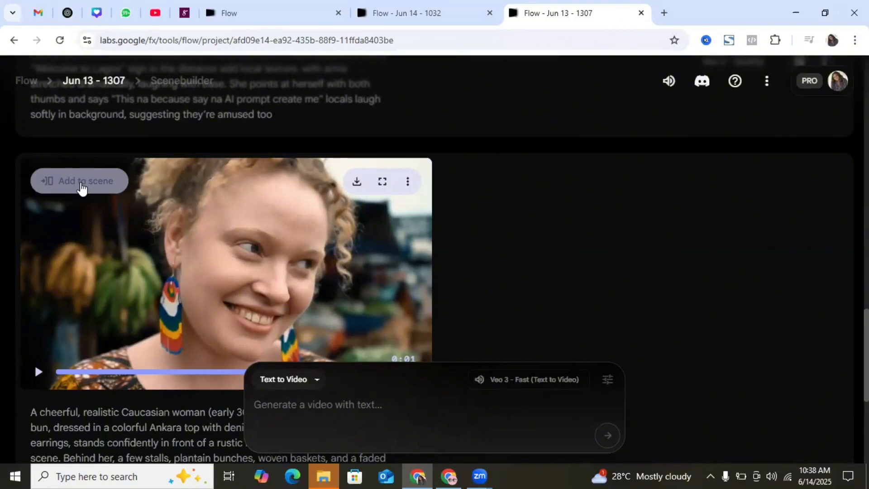
pyautogui.click(82, 187)
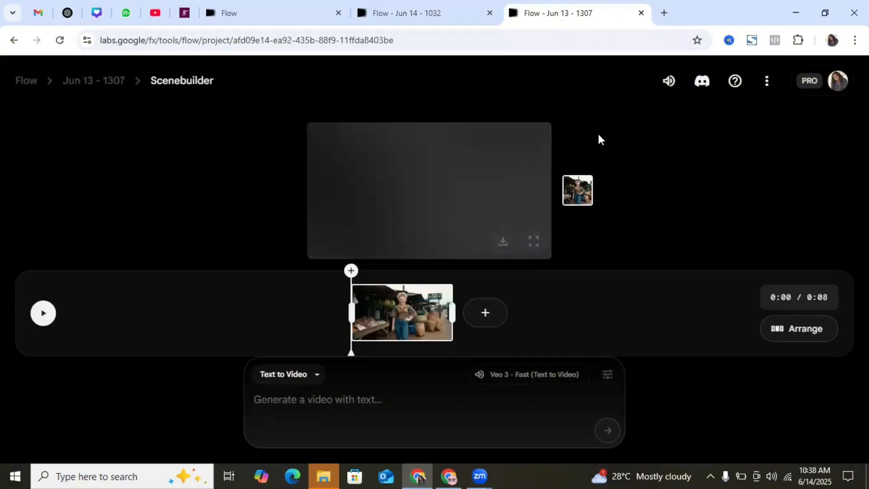
# Try to add a Jump to shot after the market clip in the scene and check its generation settings
pyautogui.click(483, 317)
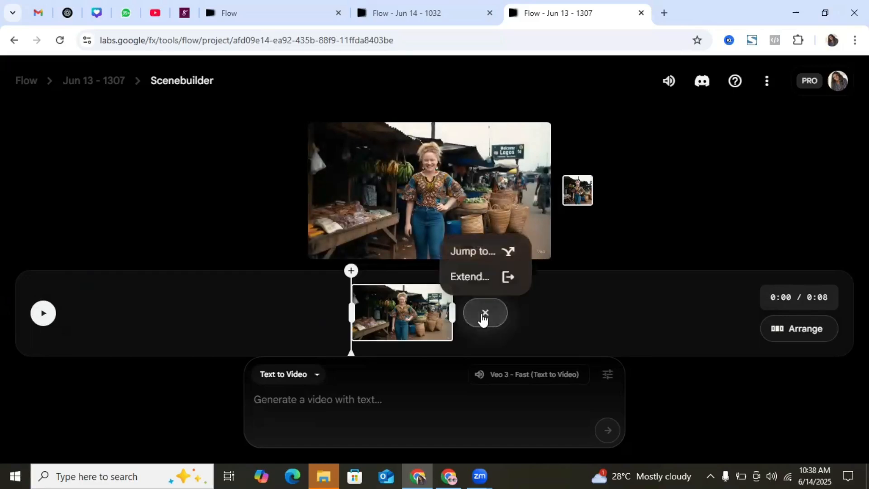
pyautogui.click(473, 253)
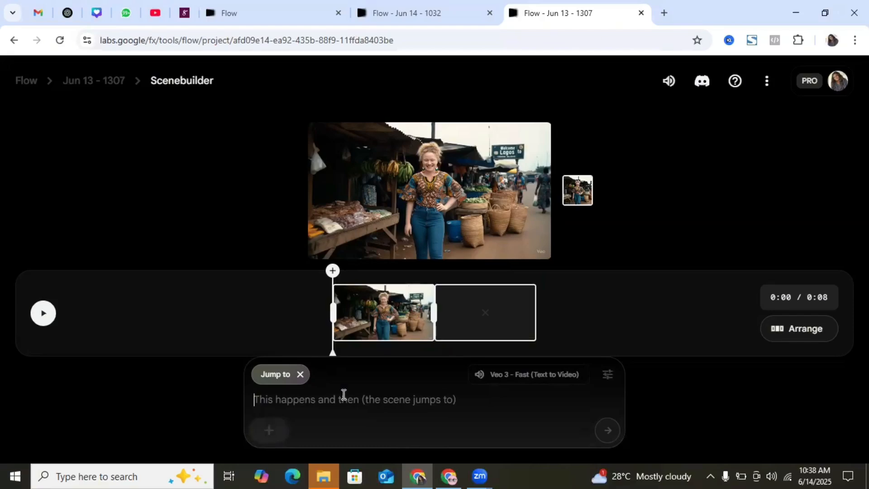
pyautogui.click(608, 378)
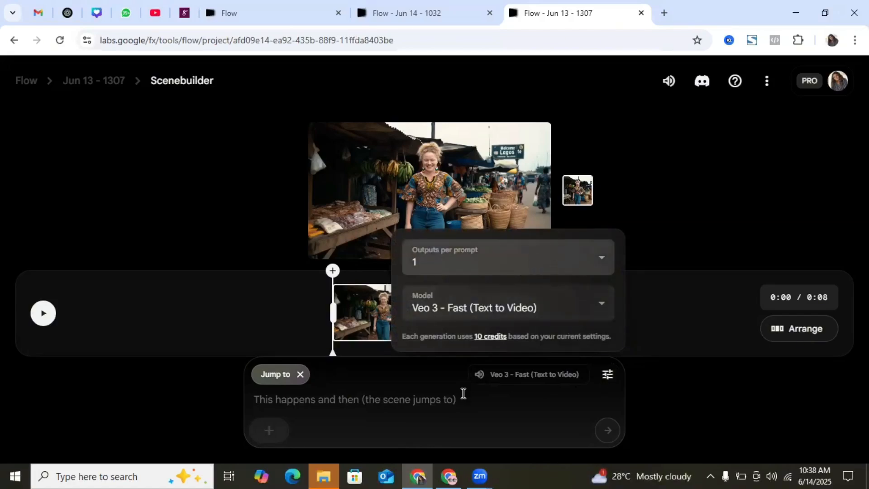
pyautogui.click(416, 405)
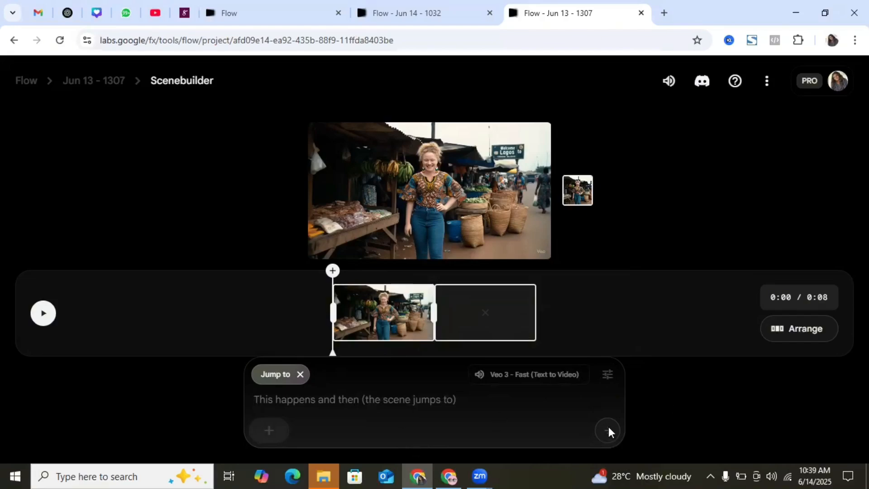
pyautogui.click(274, 380)
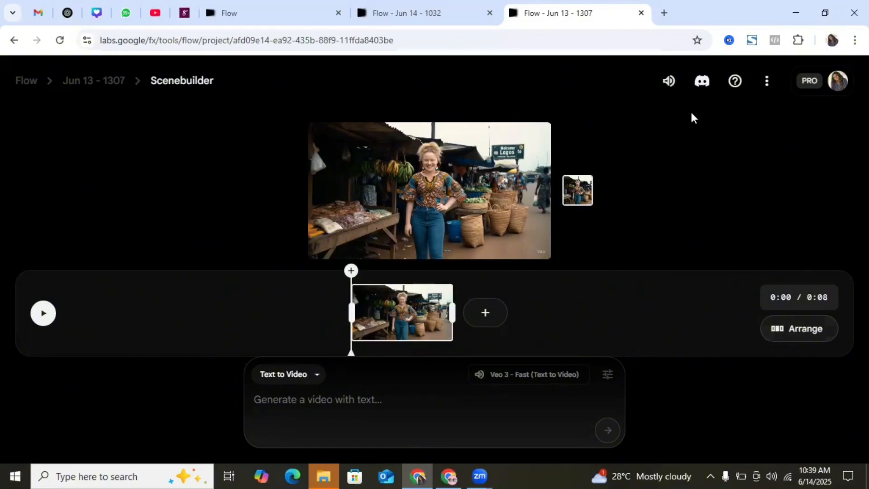
pyautogui.moveTo(504, 253)
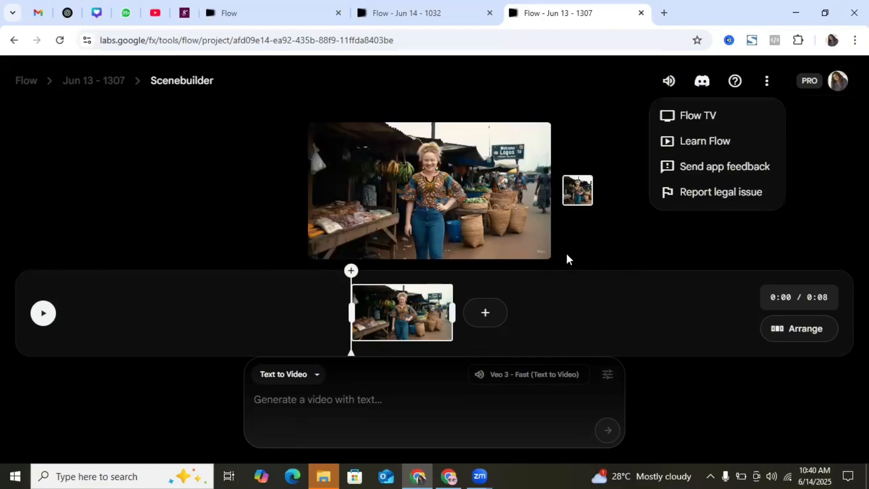
pyautogui.moveTo(545, 254)
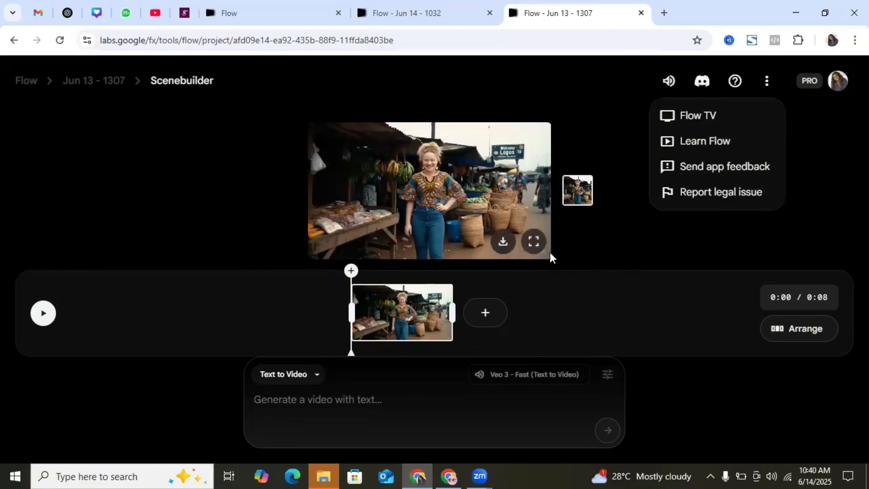